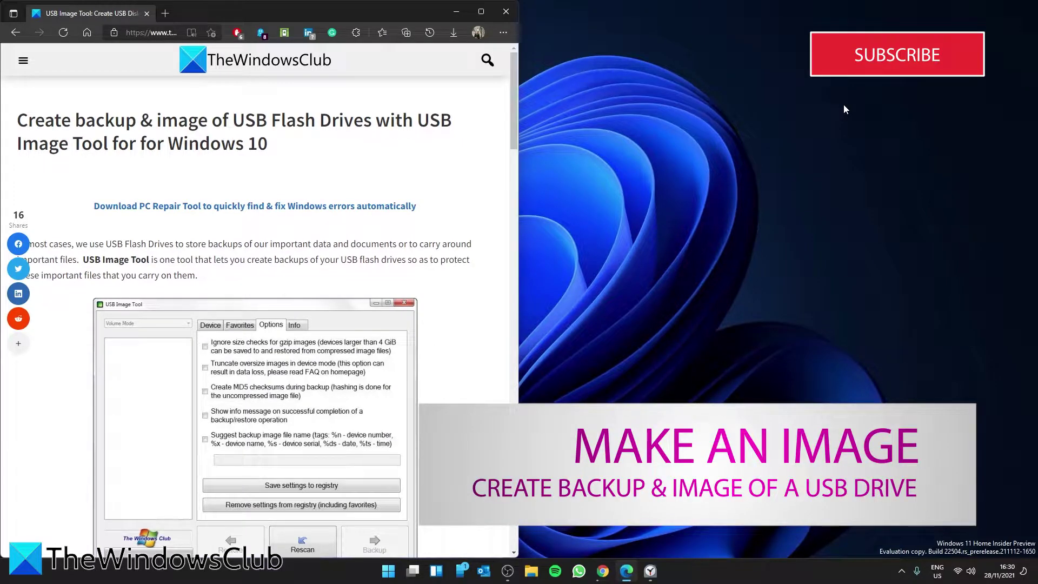
scroll(316, 291, "down", 3)
scroll(317, 291, "down", 3)
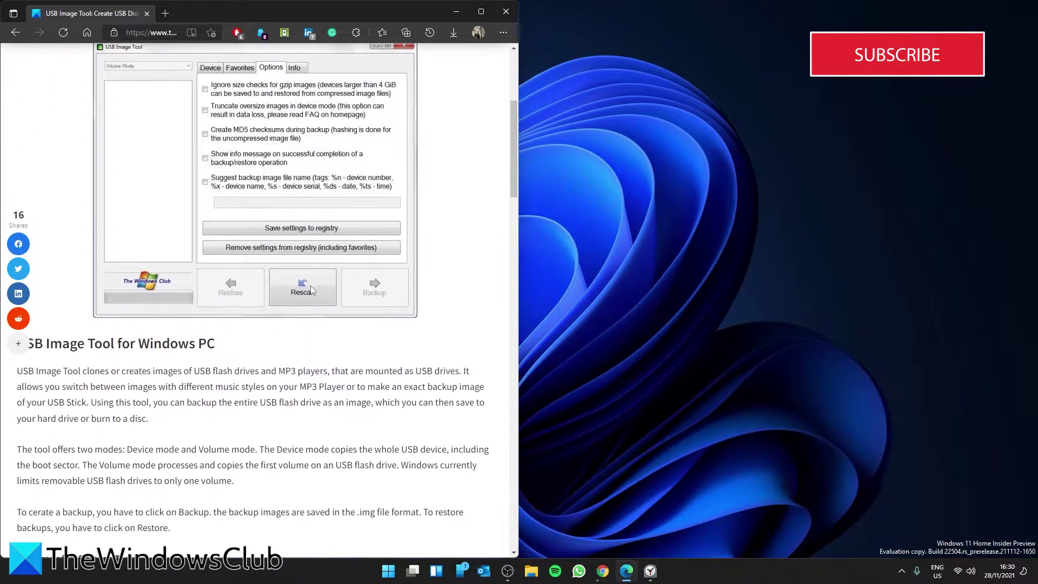
scroll(311, 291, "down", 5)
scroll(311, 290, "down", 5)
scroll(311, 290, "down", 3)
- Follow the article's 'here' link and download USB Image Tool 1.81 (ZIP) in Edge
double_click(49, 163)
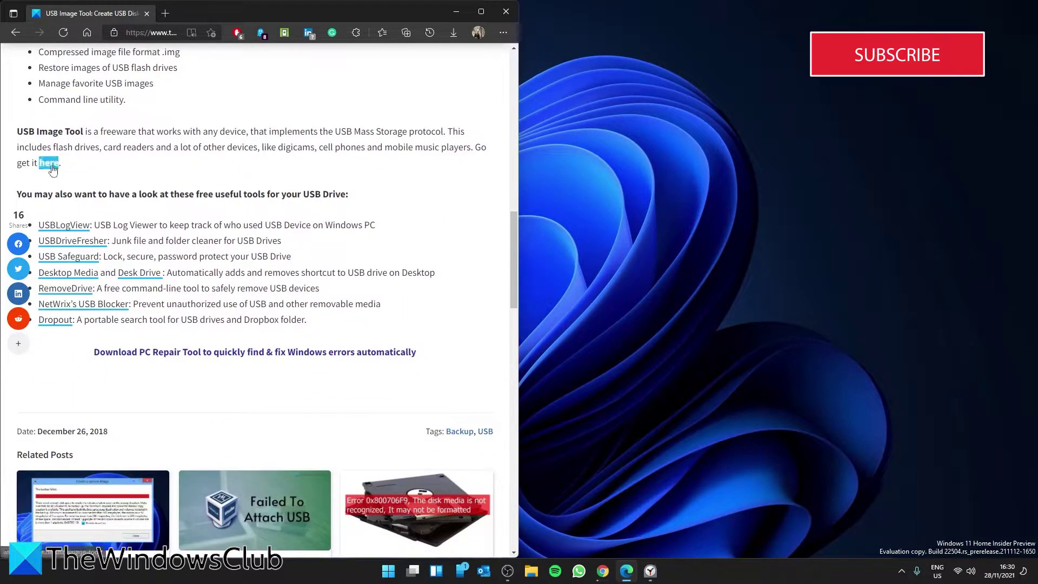
left_click(49, 163)
scroll(251, 198, "down", 5)
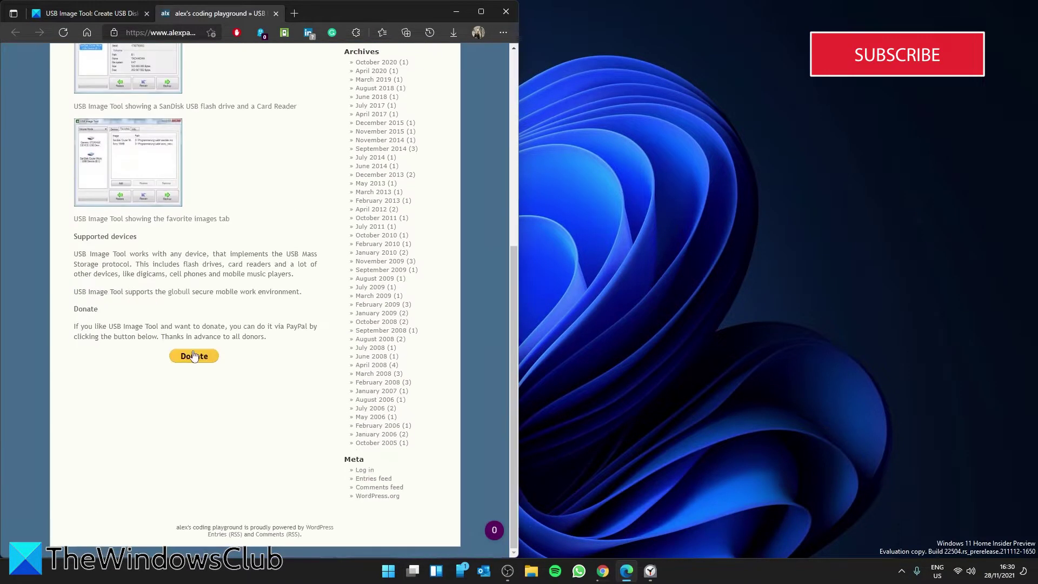
scroll(235, 283, "up", 5)
scroll(325, 217, "down", 5)
scroll(325, 217, "up", 5)
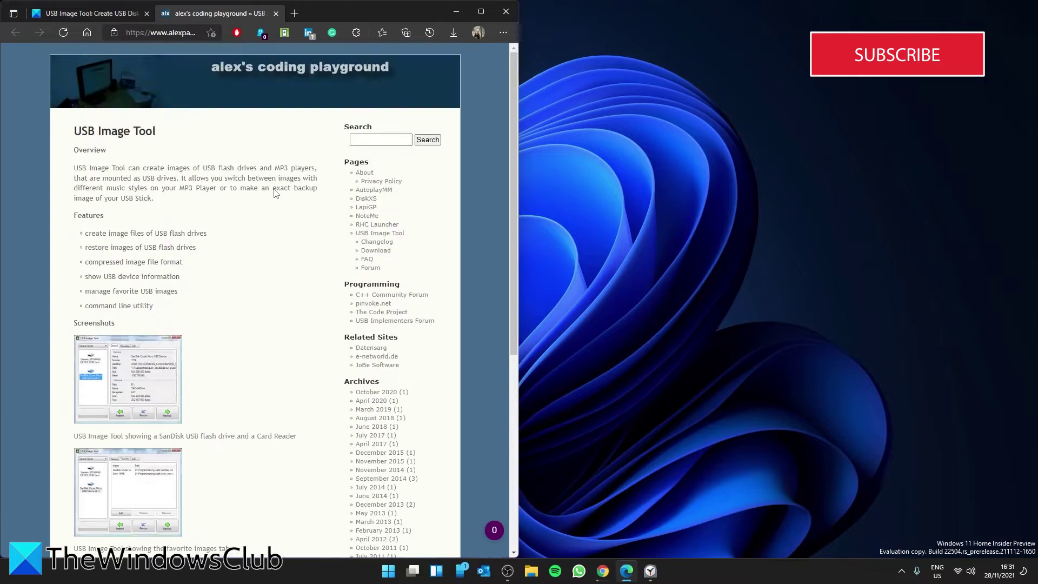
left_click(375, 250)
left_click(145, 167)
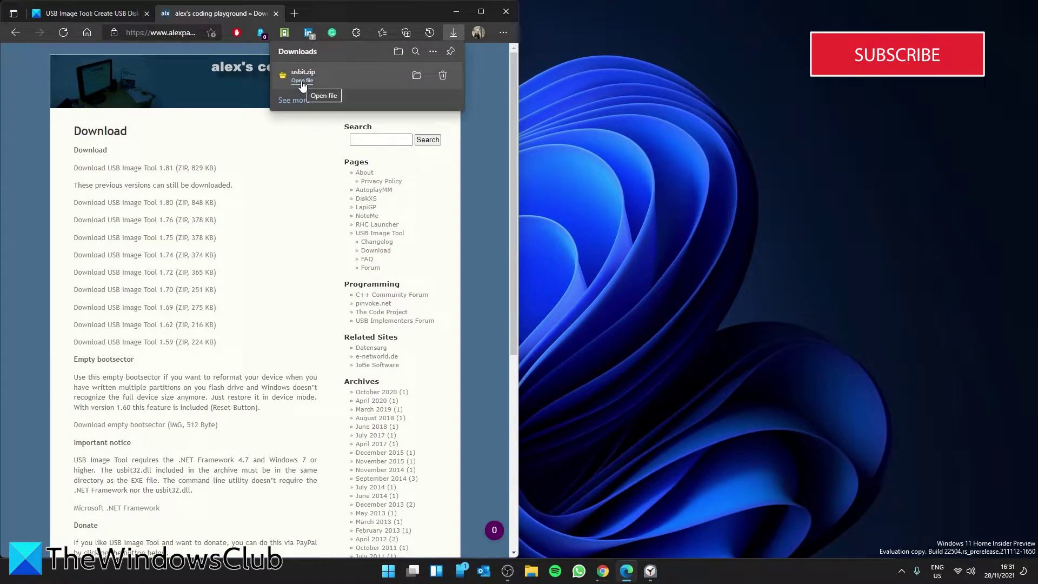
- Extract usbit.zip into a new folder with PeaZip, then reopen usbit.zip from Downloads
left_click(301, 81)
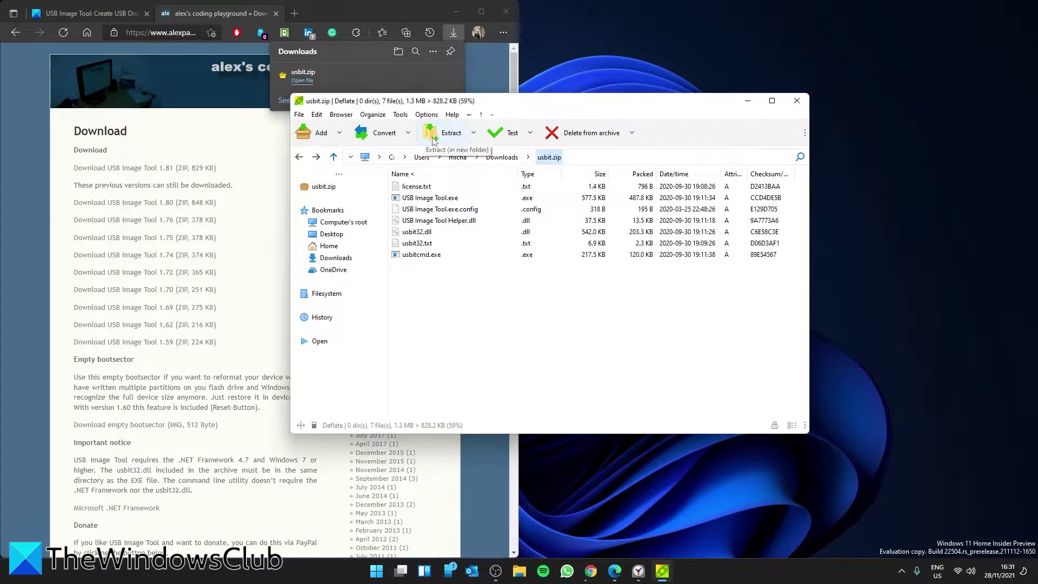
left_click(451, 132)
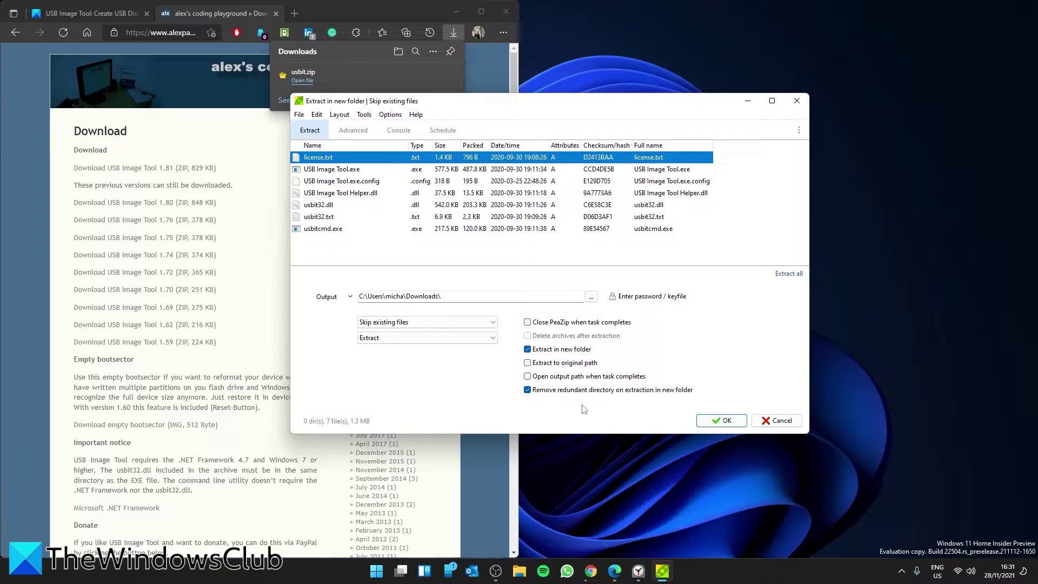
left_click(723, 420)
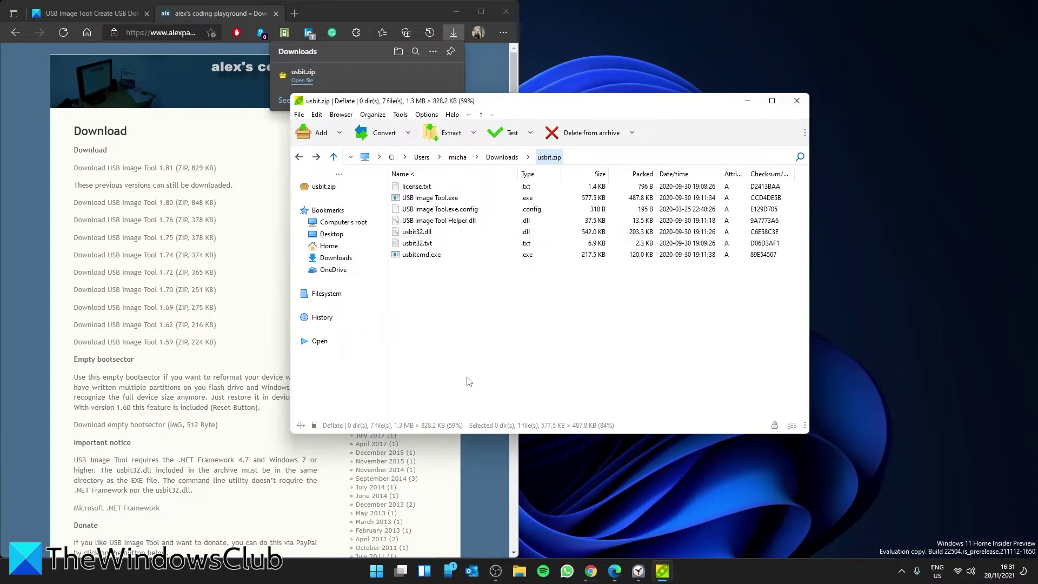
left_click(747, 100)
mouse_move(615, 162)
left_mouse_down()
mouse_move(615, 349)
mouse_move(615, 114)
left_mouse_up()
double_click(187, 130)
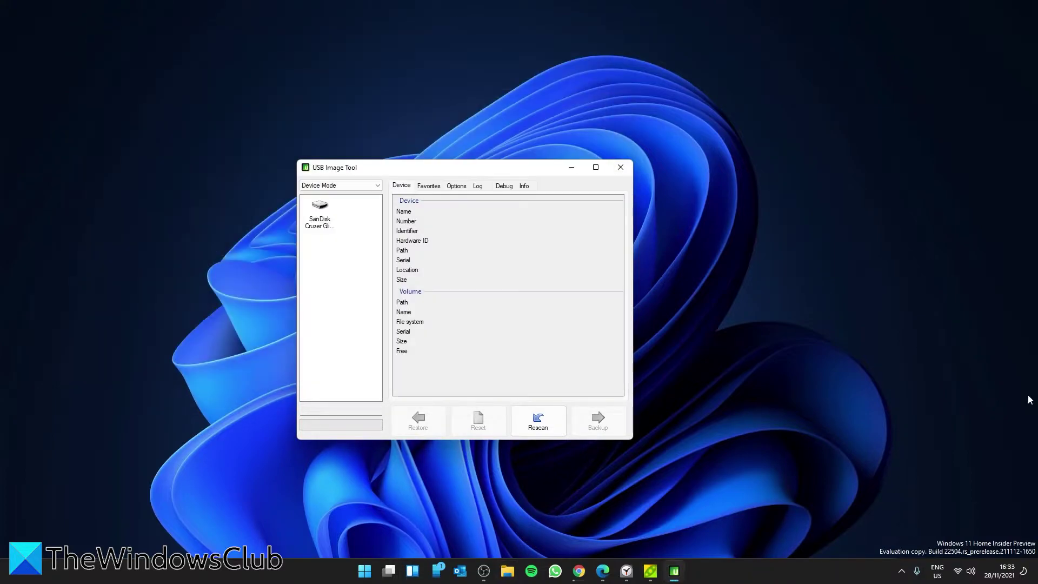
- Select the SanDisk Cruzer Glide drive and keep Device Mode as the imaging mode
left_click(321, 223)
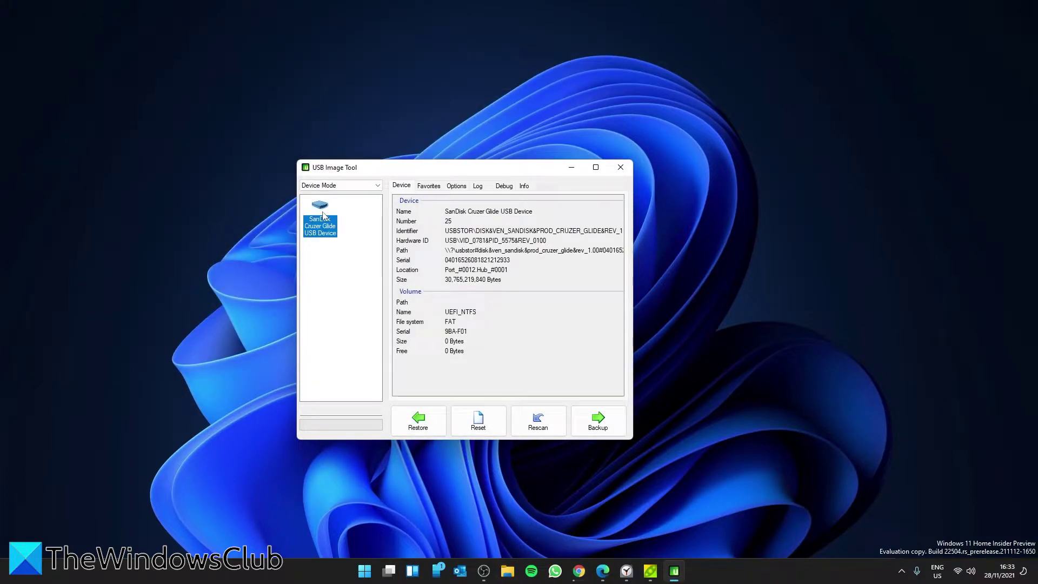
left_click(377, 186)
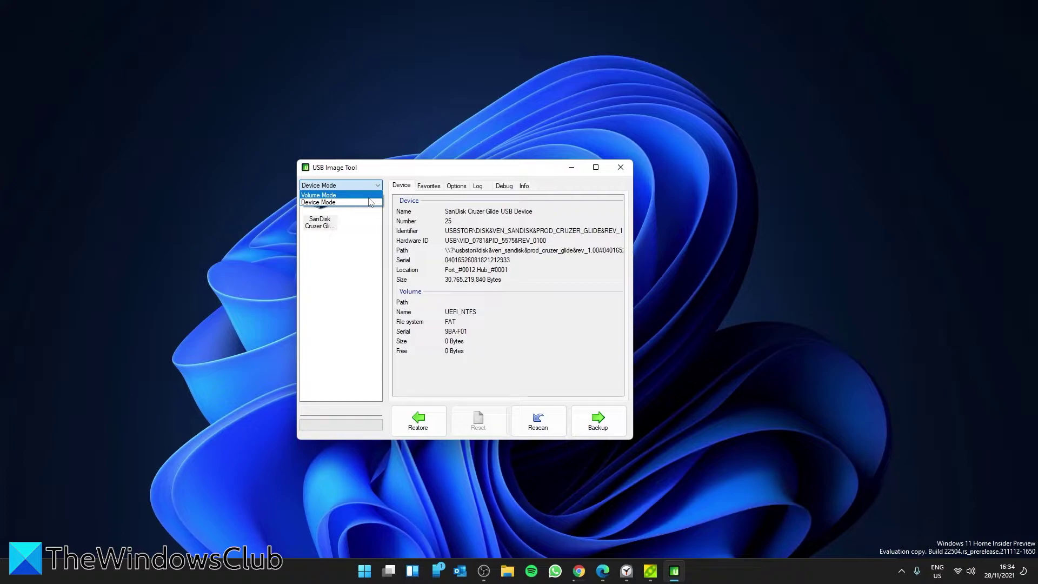
left_click(370, 201)
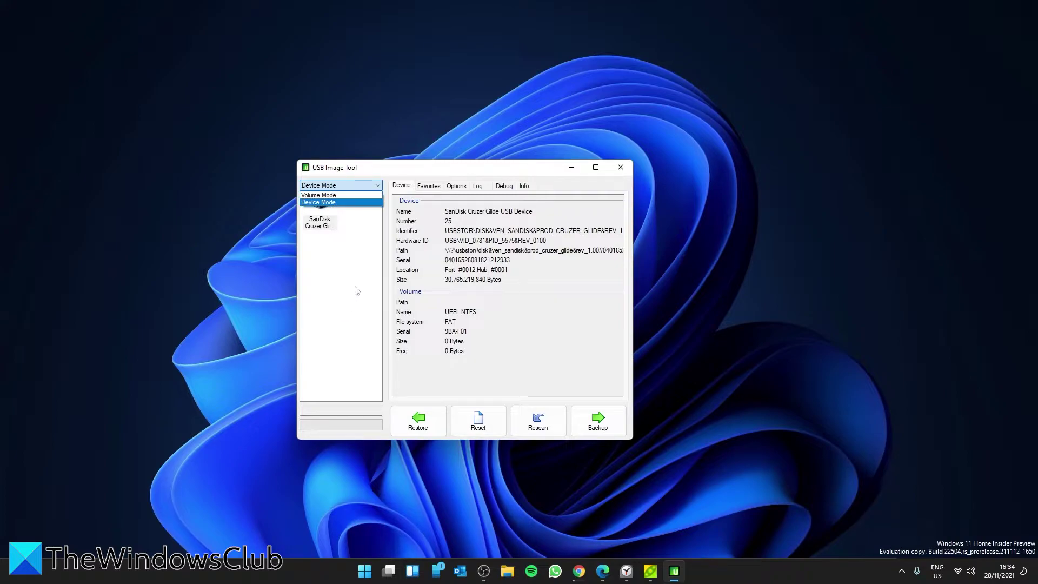
- Back up the drive to 'usb backup one' in the TWC Videos folder
left_click(597, 426)
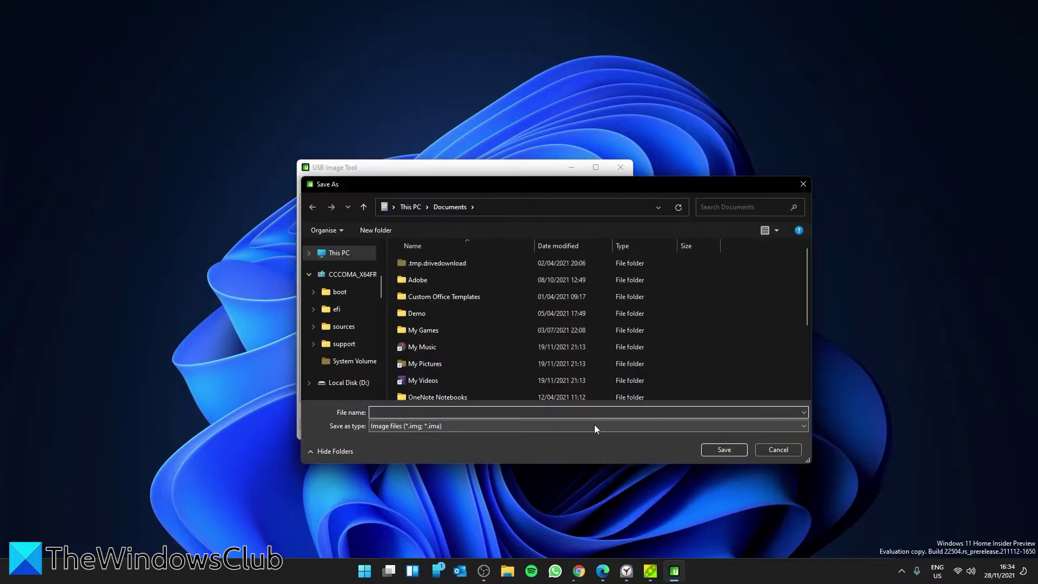
mouse_move(380, 292)
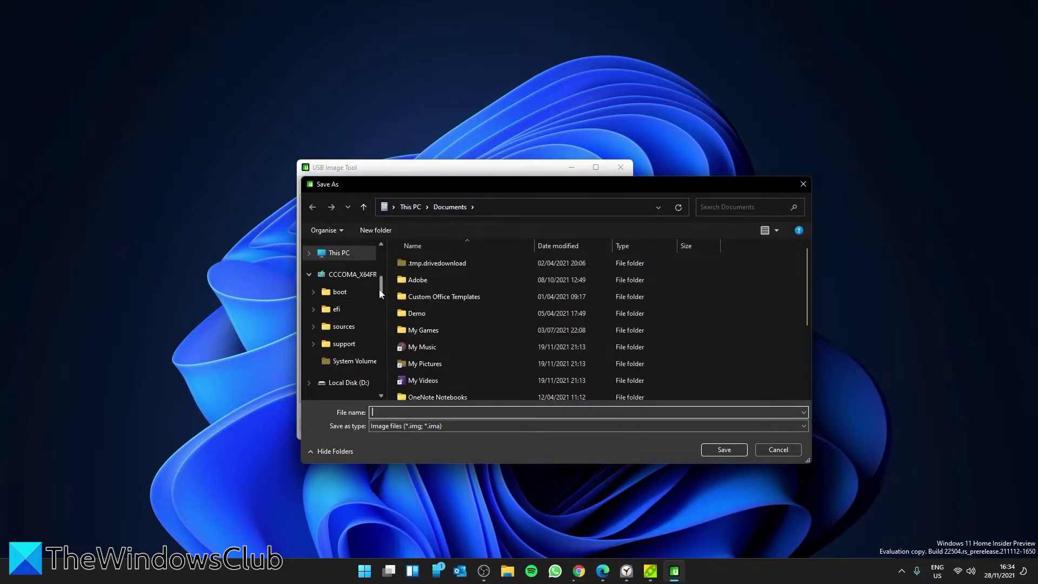
left_click_drag(380, 292, 382, 381)
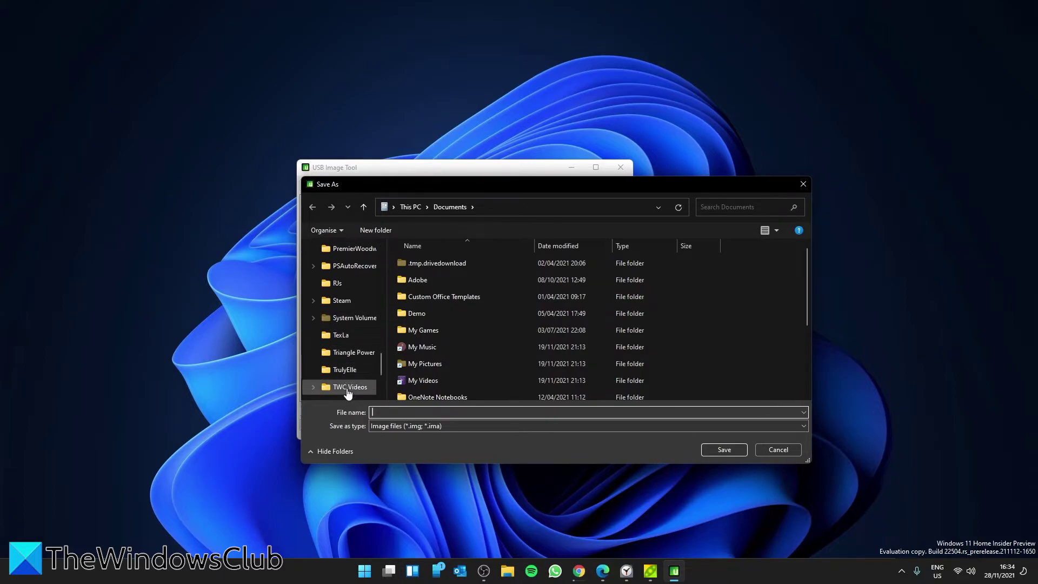
left_click(350, 387)
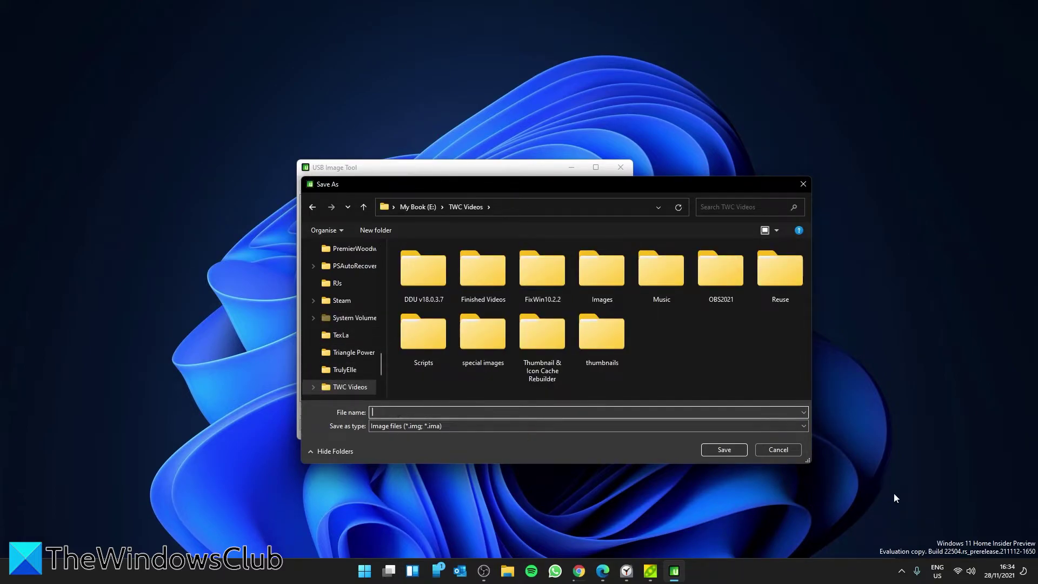
type("usb b")
type("ckup one")
left_click(732, 446)
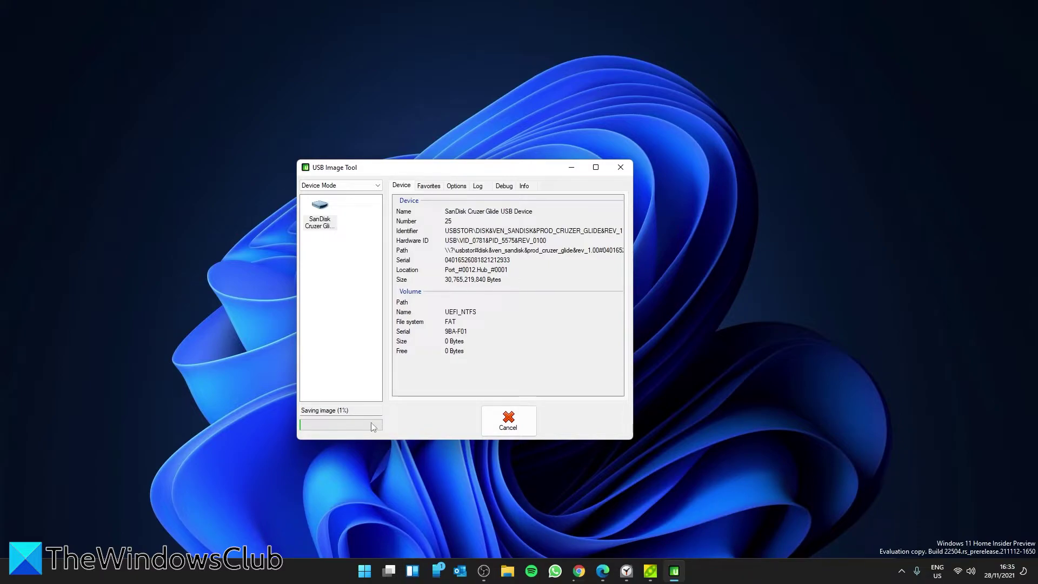
- Dismiss the pop-up notification while the image backup finishes saving
left_click(947, 518)
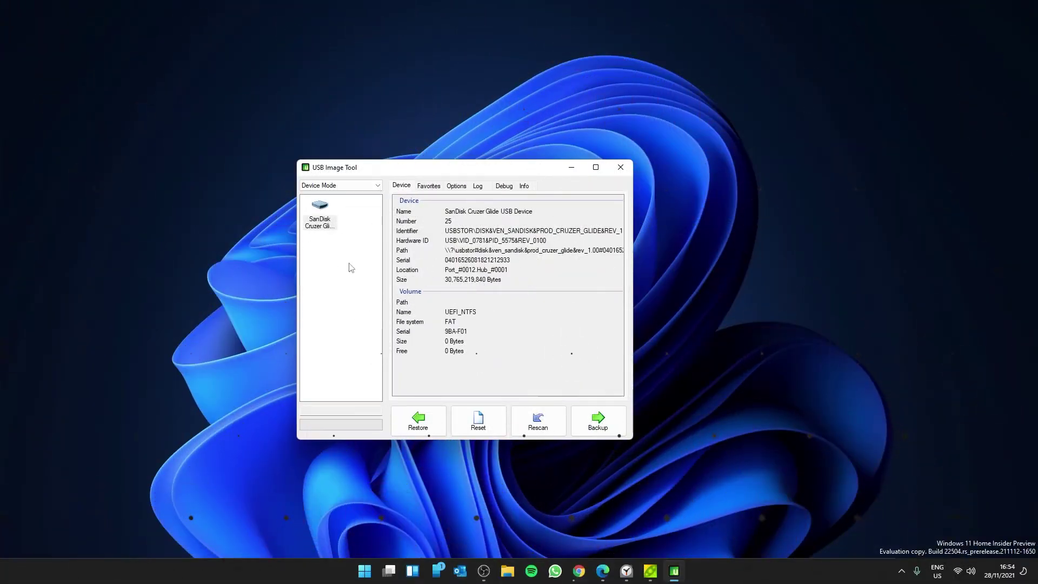
- Choose 'usb backup one.img' from TWC Videos as the image to restore
left_click(418, 421)
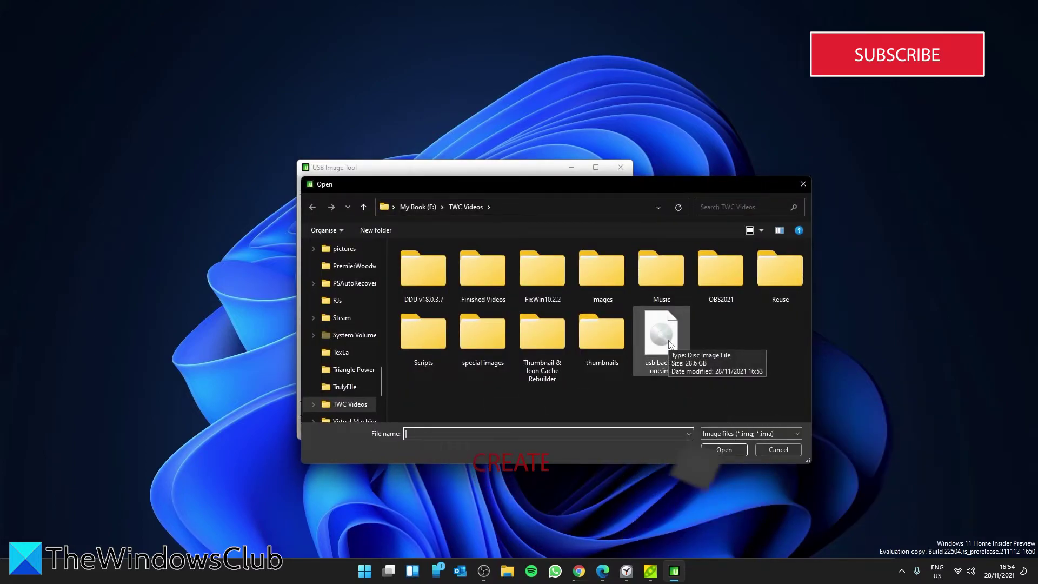
left_click(669, 339)
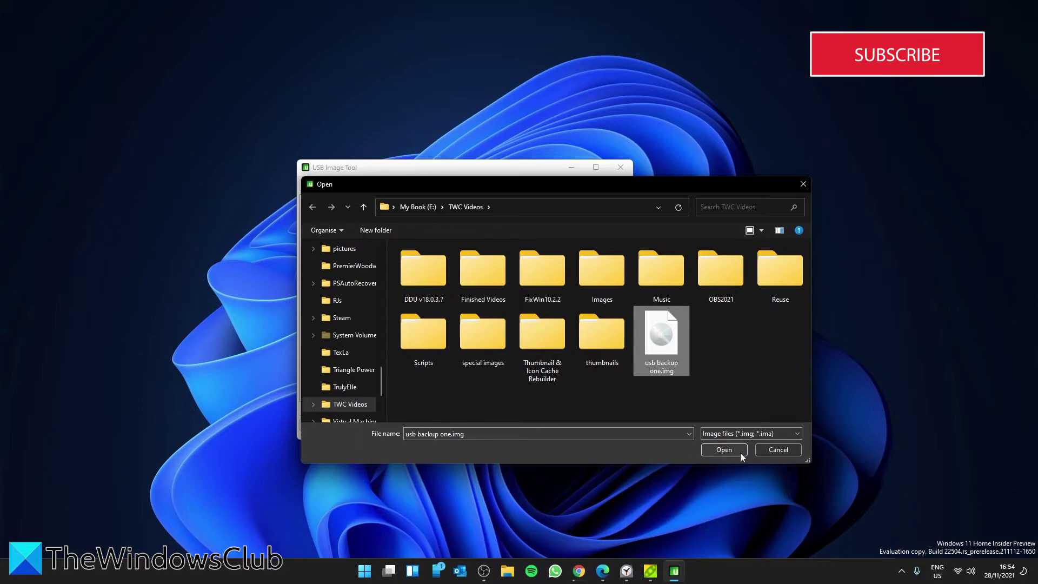
left_click(724, 450)
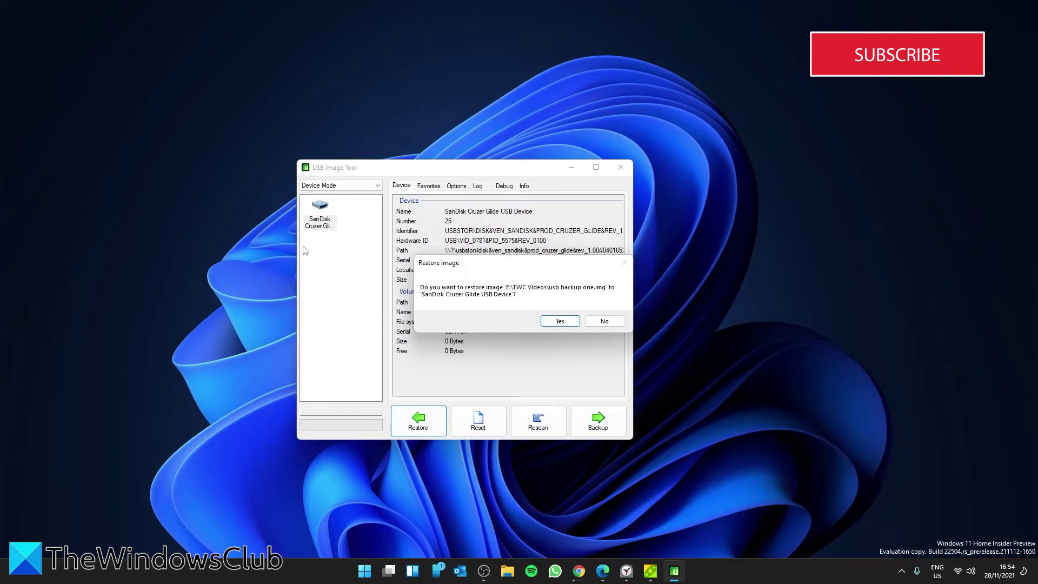
- Confirm restoring 'usb backup one.img' to the SanDisk drive, then view the Favorites list
left_click(559, 322)
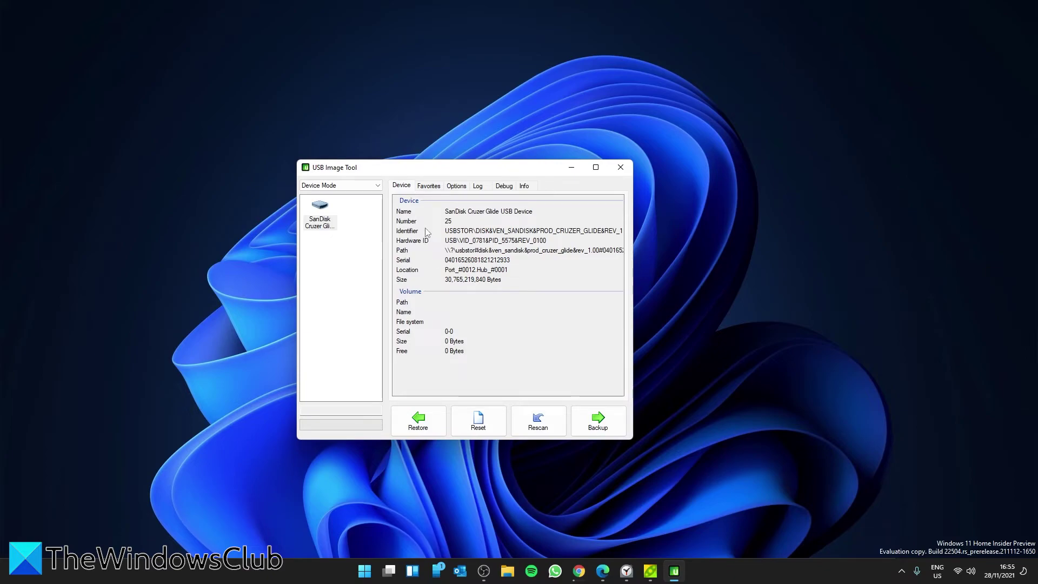
left_click(430, 186)
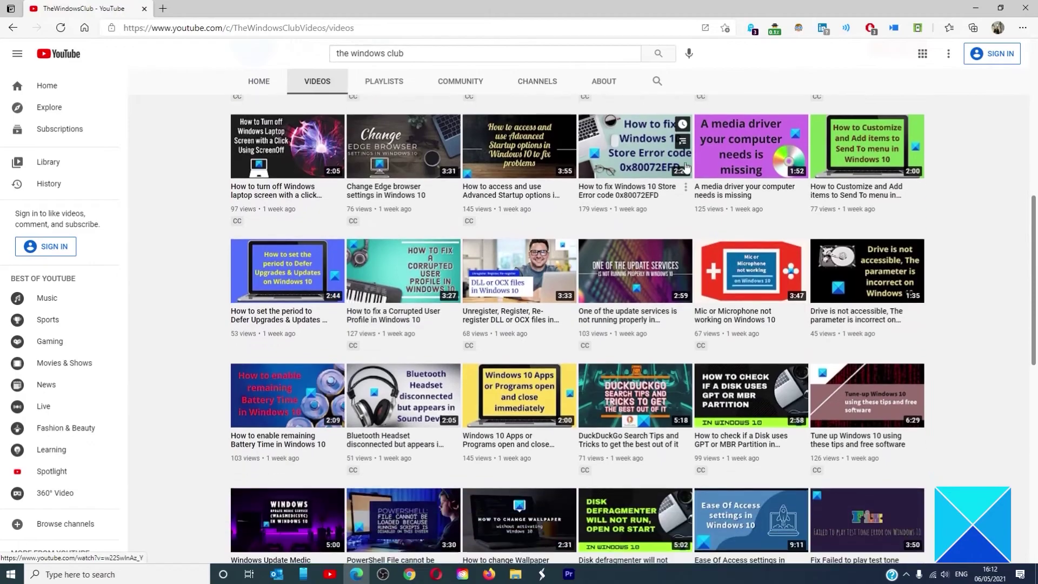
scroll(686, 166, "down", 5)
scroll(686, 166, "down", 3)
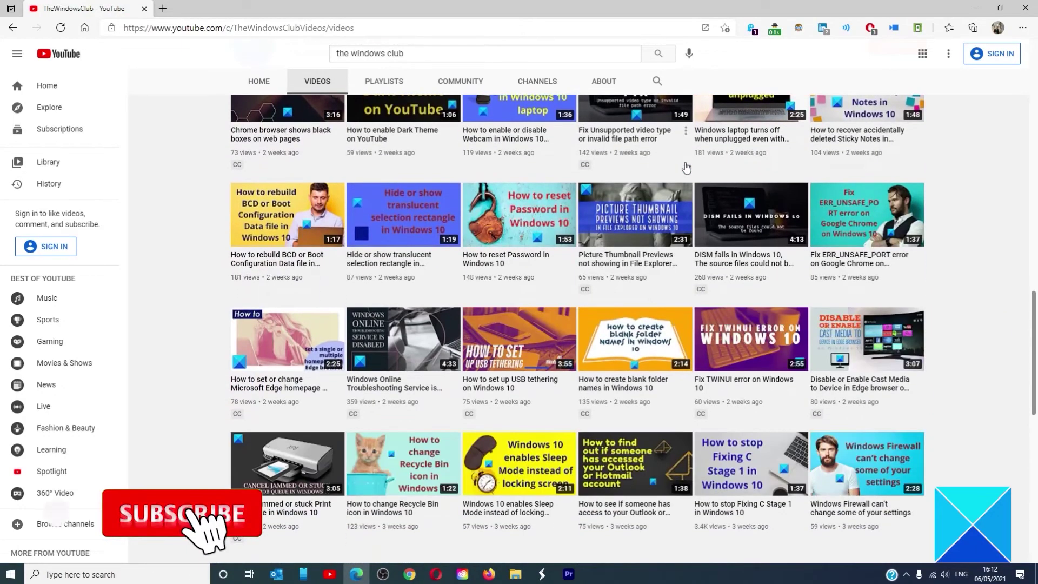
scroll(686, 167, "down", 5)
scroll(685, 167, "down", 3)
scroll(685, 166, "down", 3)
scroll(685, 166, "up", 5)
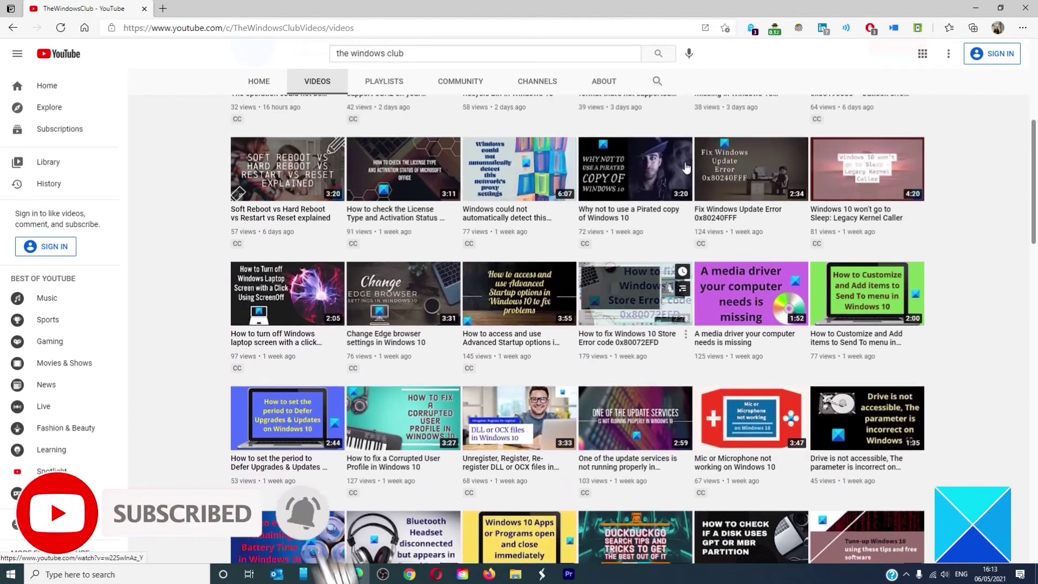